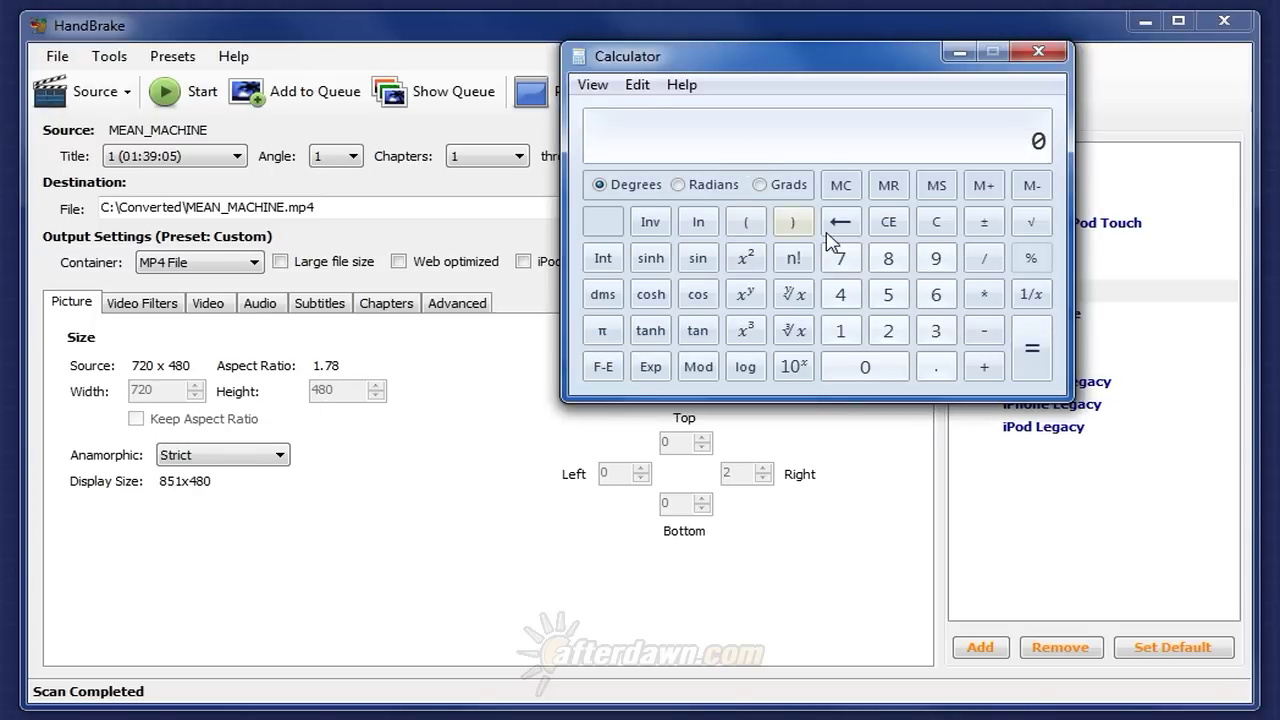
# Step: Calculate 720 / 480 in Windows Calculator to get the 1.5 storage aspect ratio
pyautogui.click(841, 262)
pyautogui.click(888, 332)
pyautogui.click(866, 368)
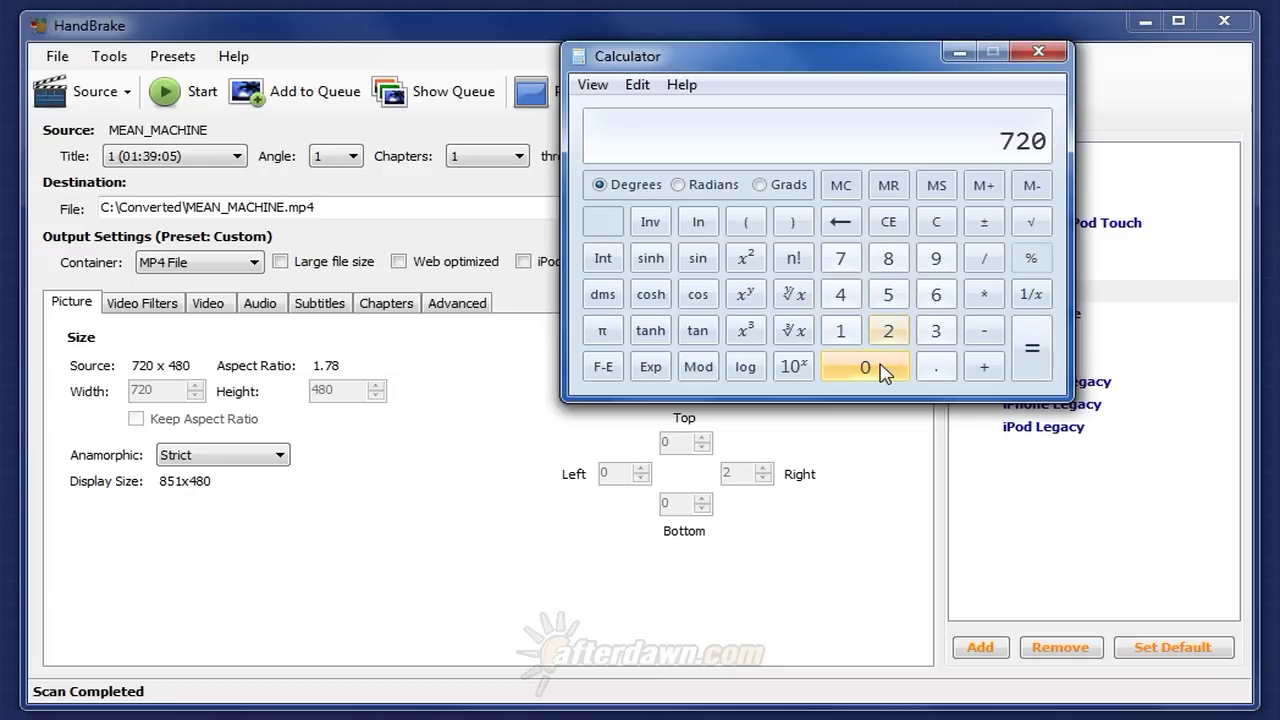
pyautogui.click(986, 262)
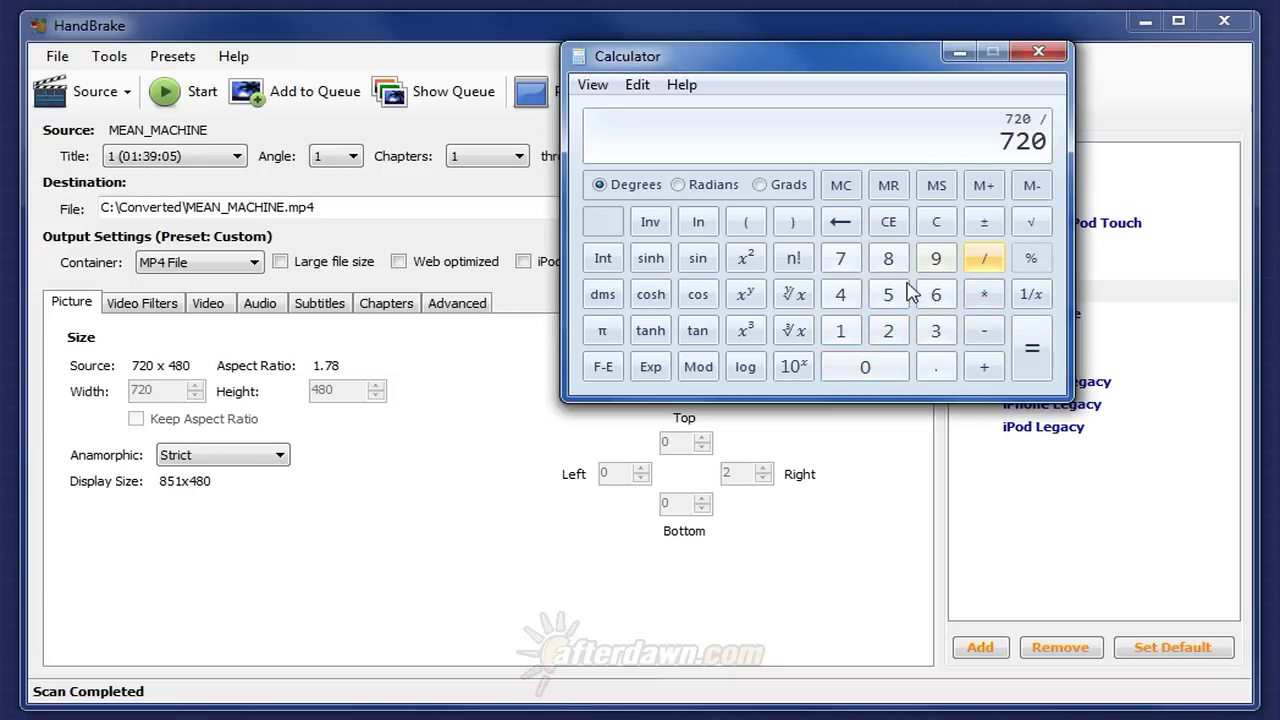
pyautogui.click(841, 295)
pyautogui.click(888, 259)
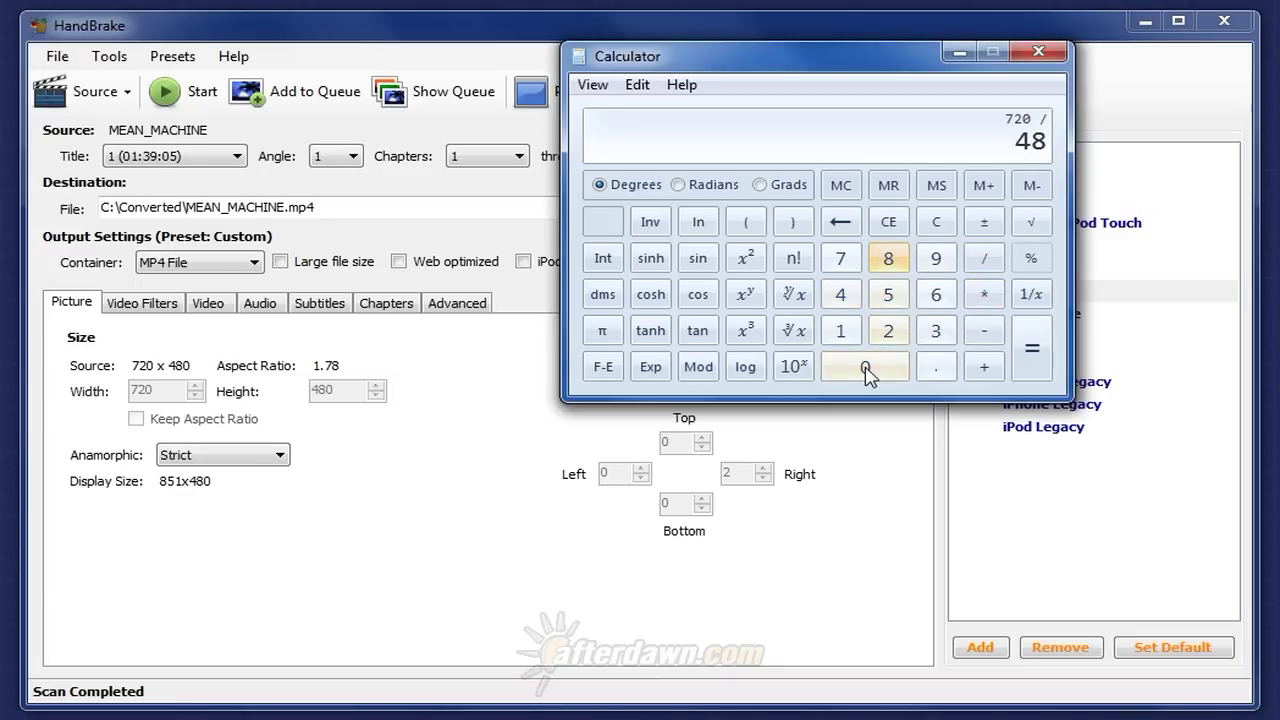
pyautogui.click(866, 366)
pyautogui.click(1032, 352)
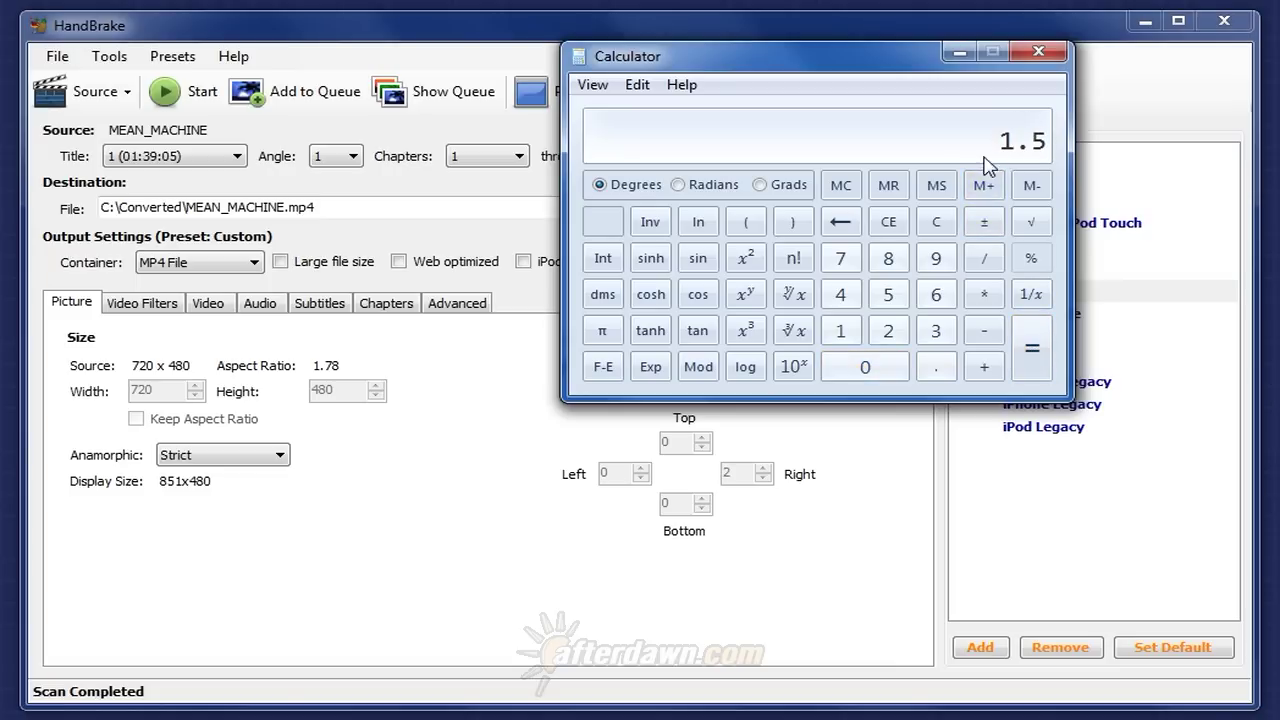
# Step: Close the Calculator window to return to HandBrake
pyautogui.click(325, 383)
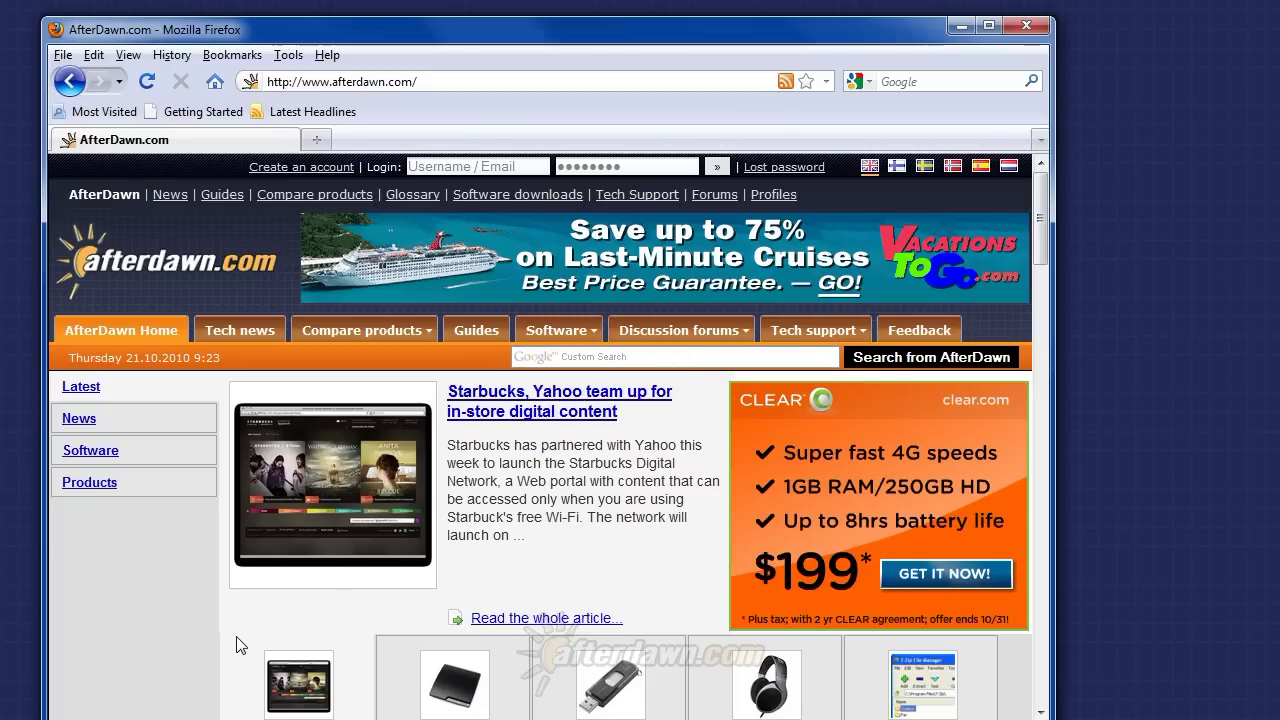
# Step: Search AfterDawn's software section for 'aspect' and open the Aspect v2.1.0 result
pyautogui.click(559, 327)
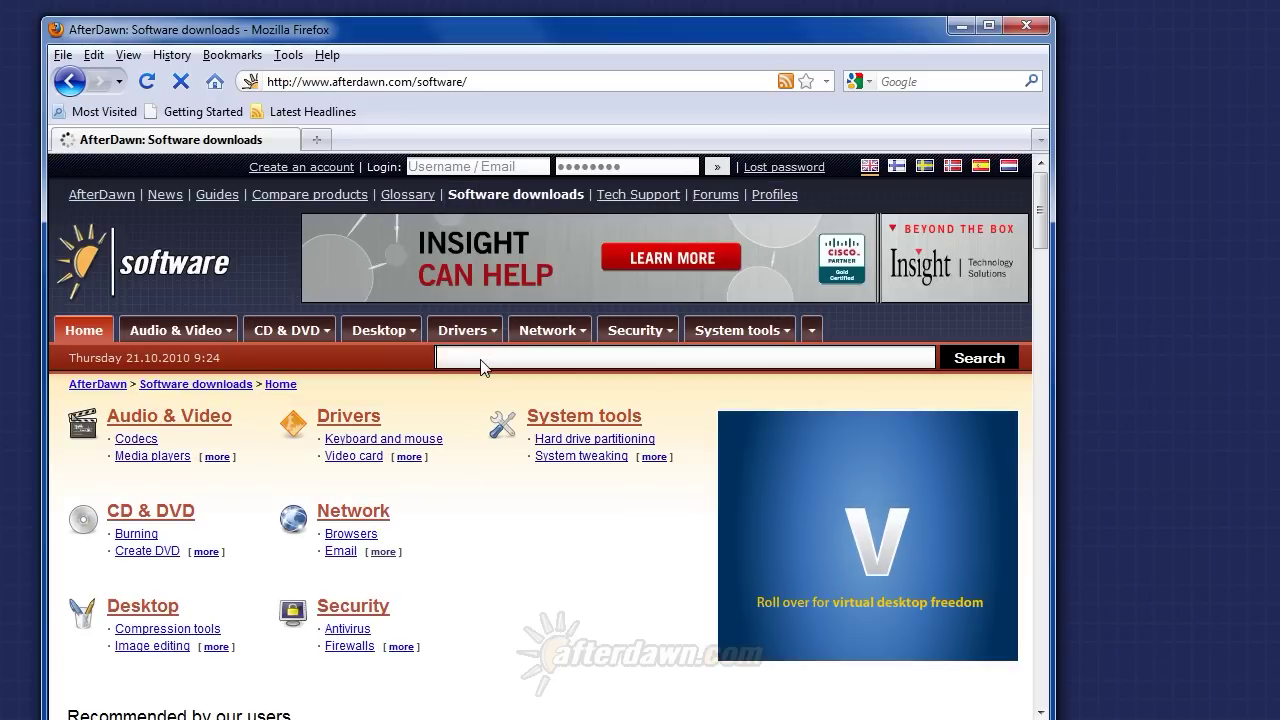
pyautogui.click(483, 358)
pyautogui.write('aspect')
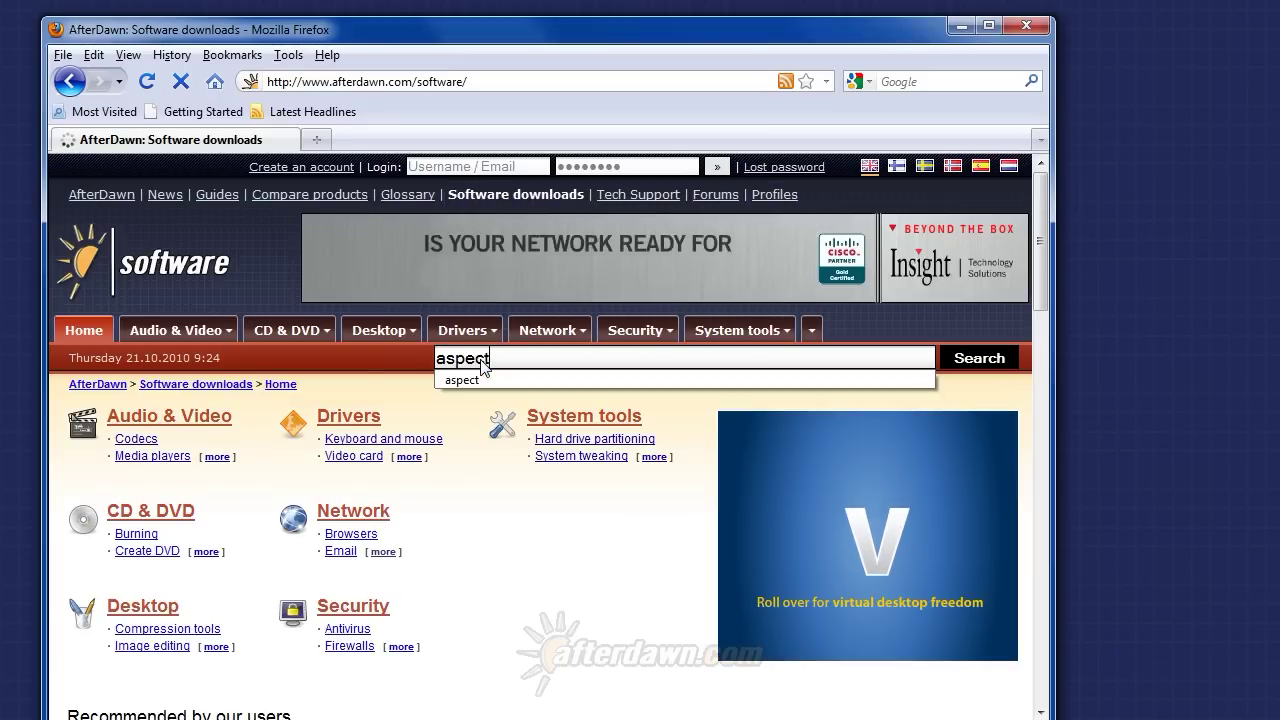
pyautogui.click(955, 362)
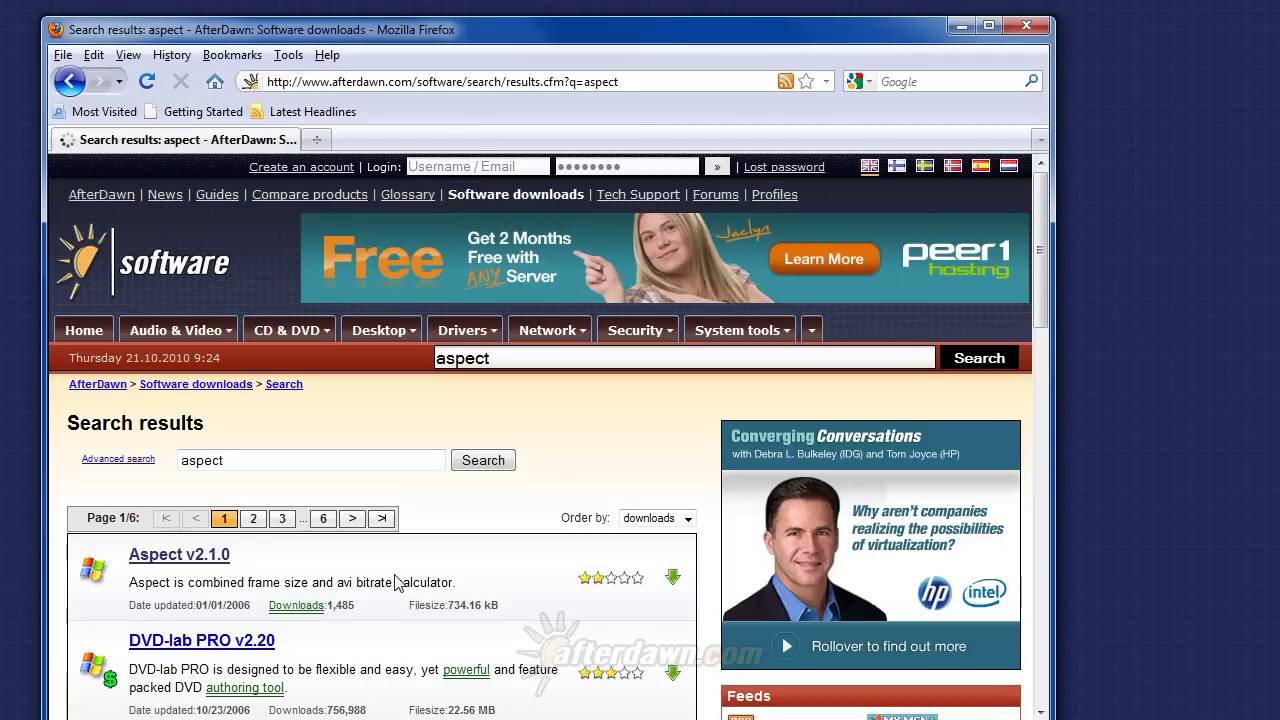
pyautogui.click(198, 560)
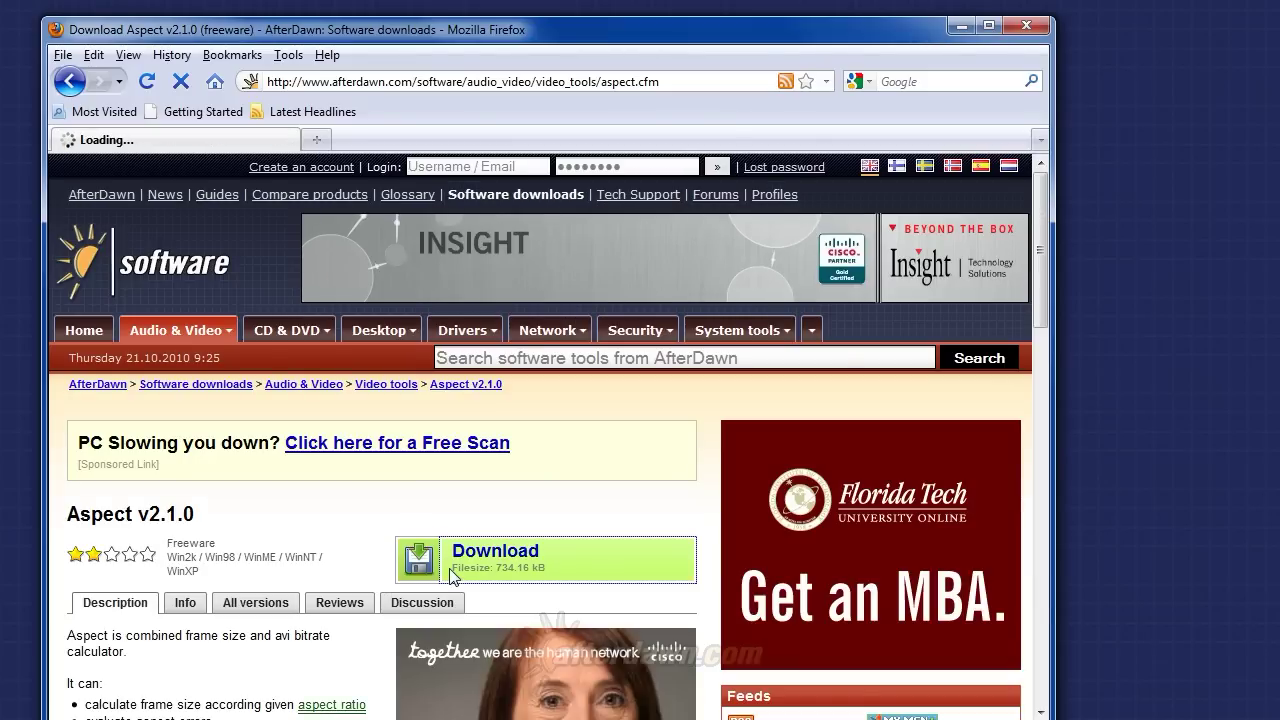
# Step: Download aspect_2.1.0.zip and save it to the Downloads folder
pyautogui.click(455, 574)
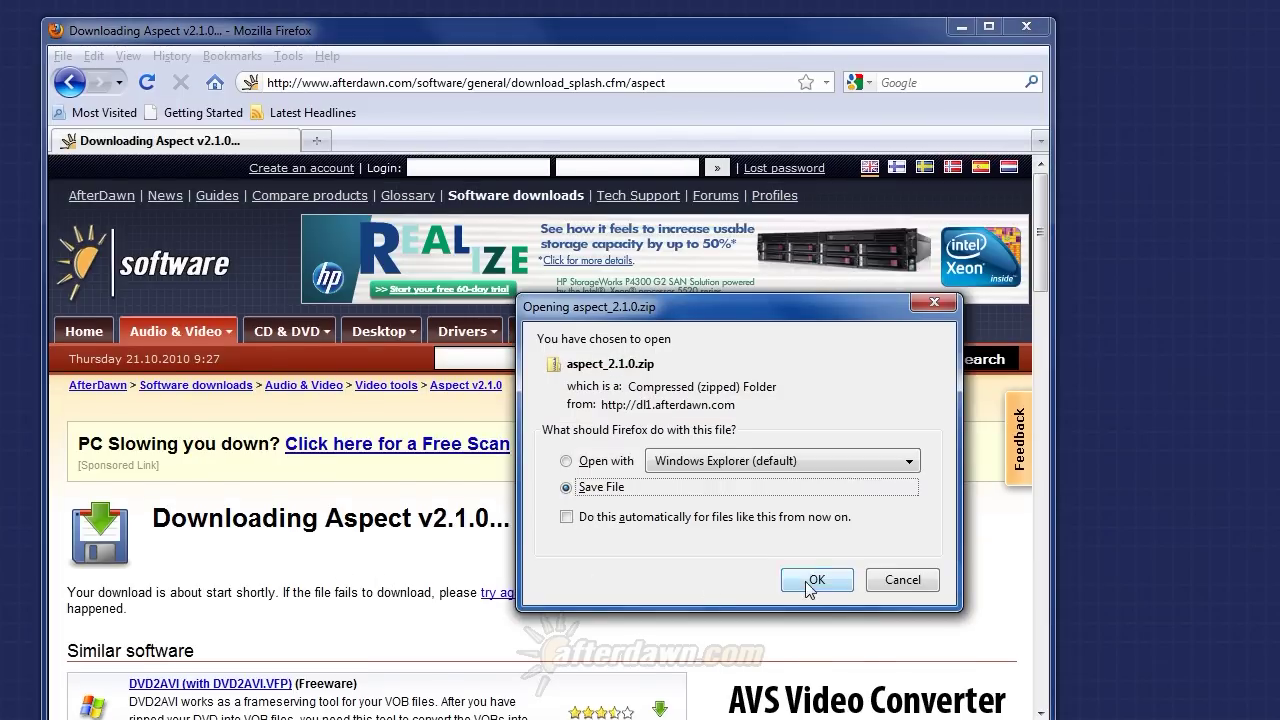
pyautogui.click(815, 582)
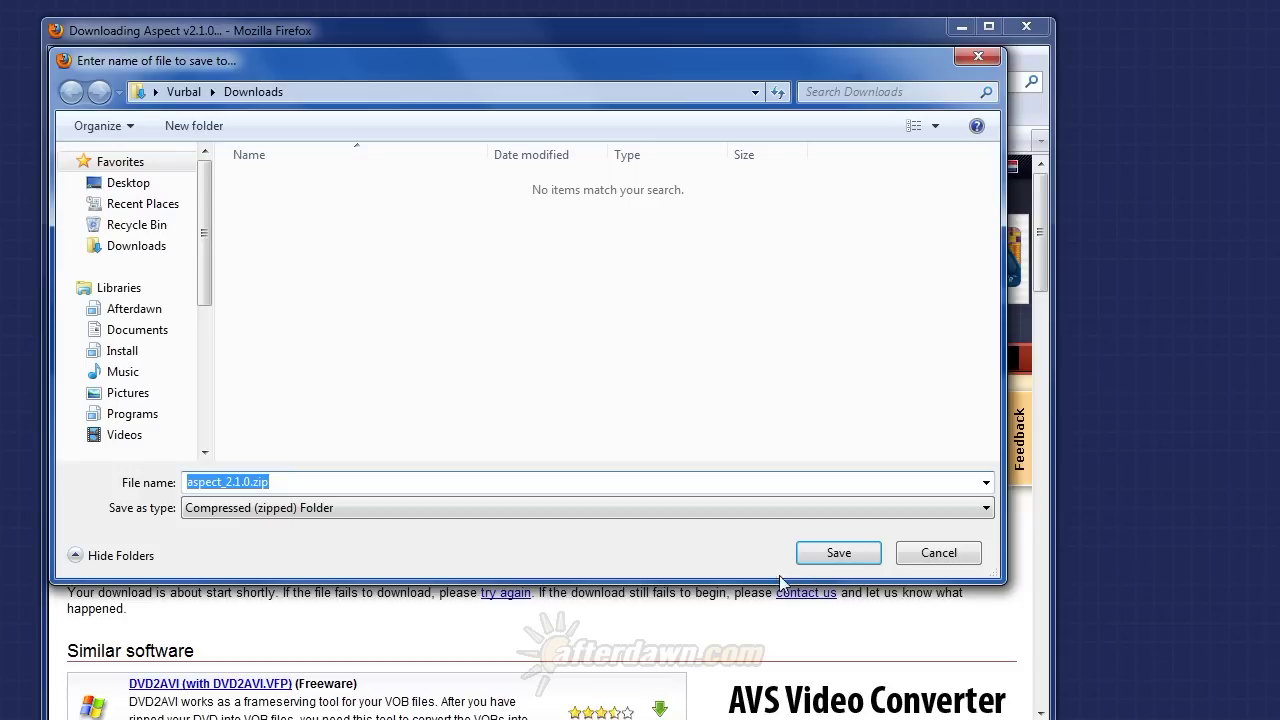
pyautogui.click(845, 560)
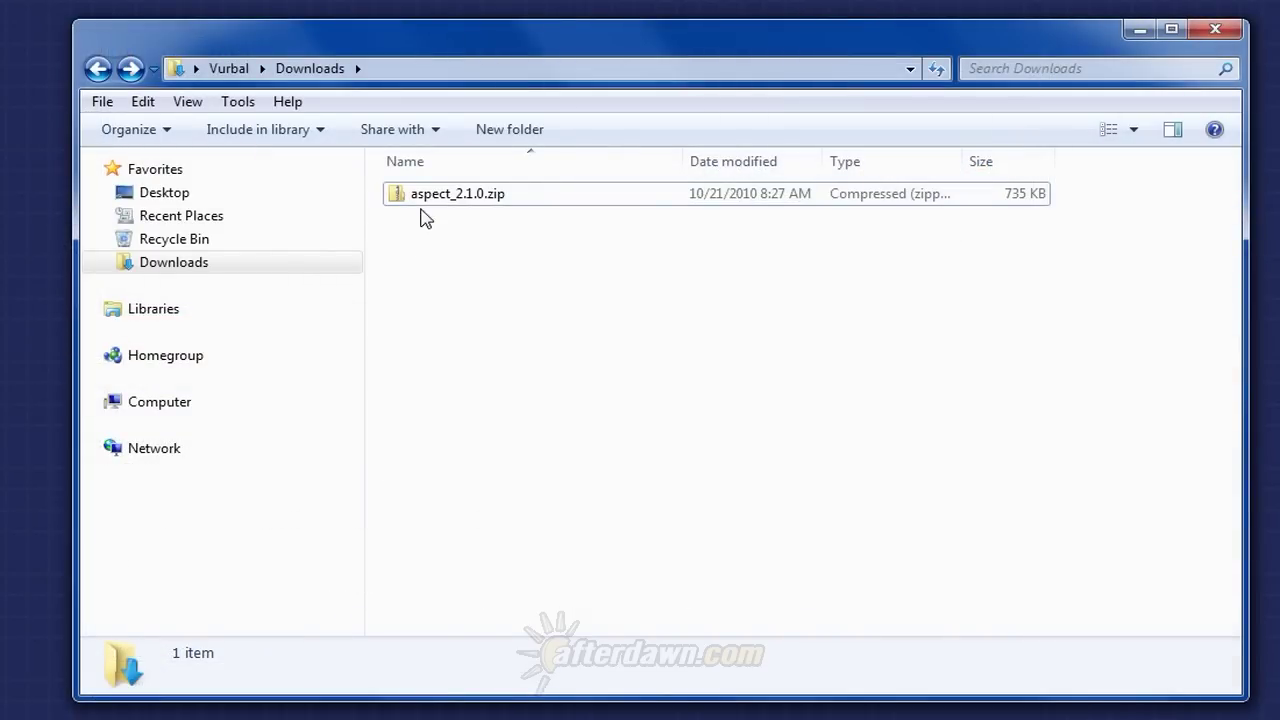
# Step: Extract aspect_2.1.0.zip here with 7-Zip and select the extracted aspect_2.1.0.exe
pyautogui.rightClick(428, 197)
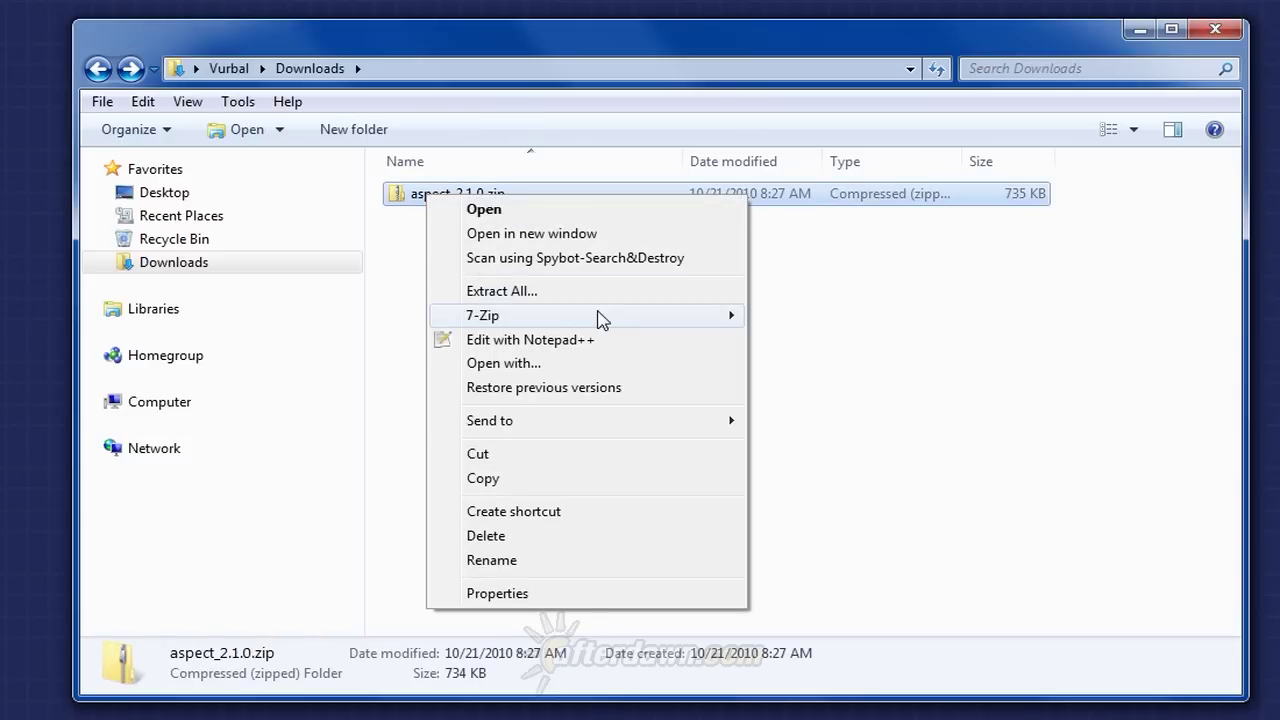
pyautogui.moveTo(614, 318)
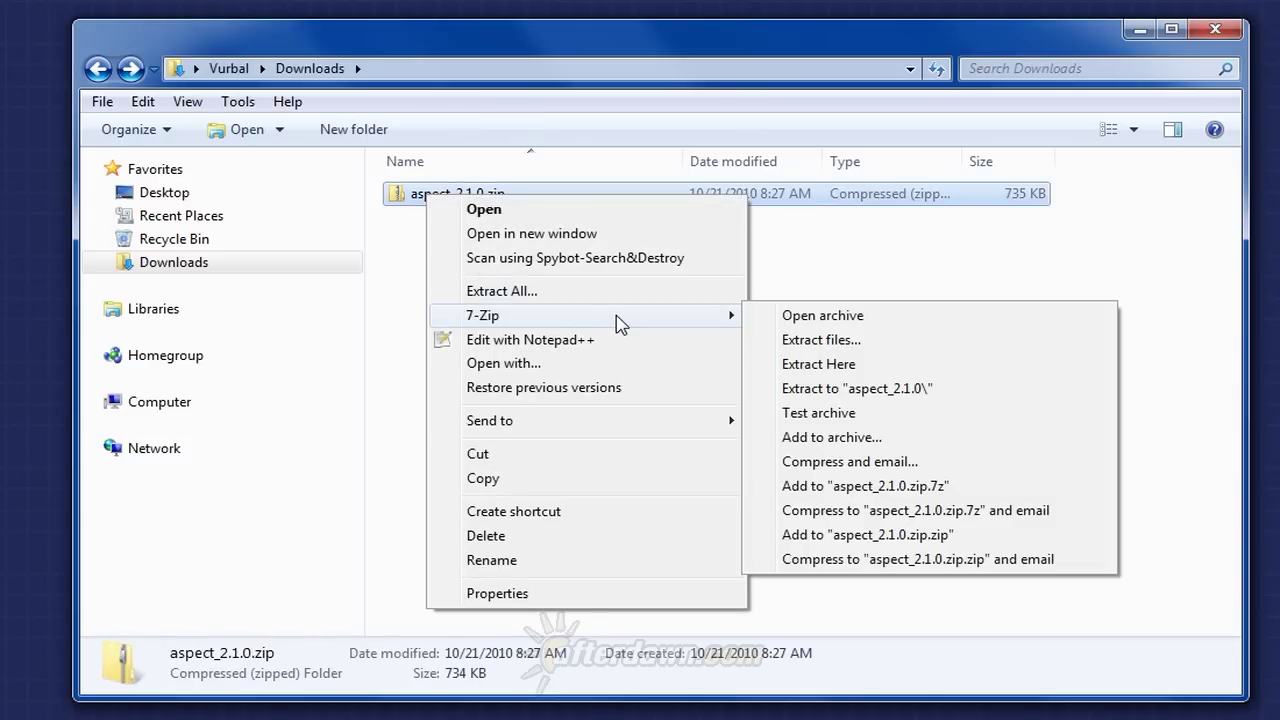
pyautogui.click(814, 364)
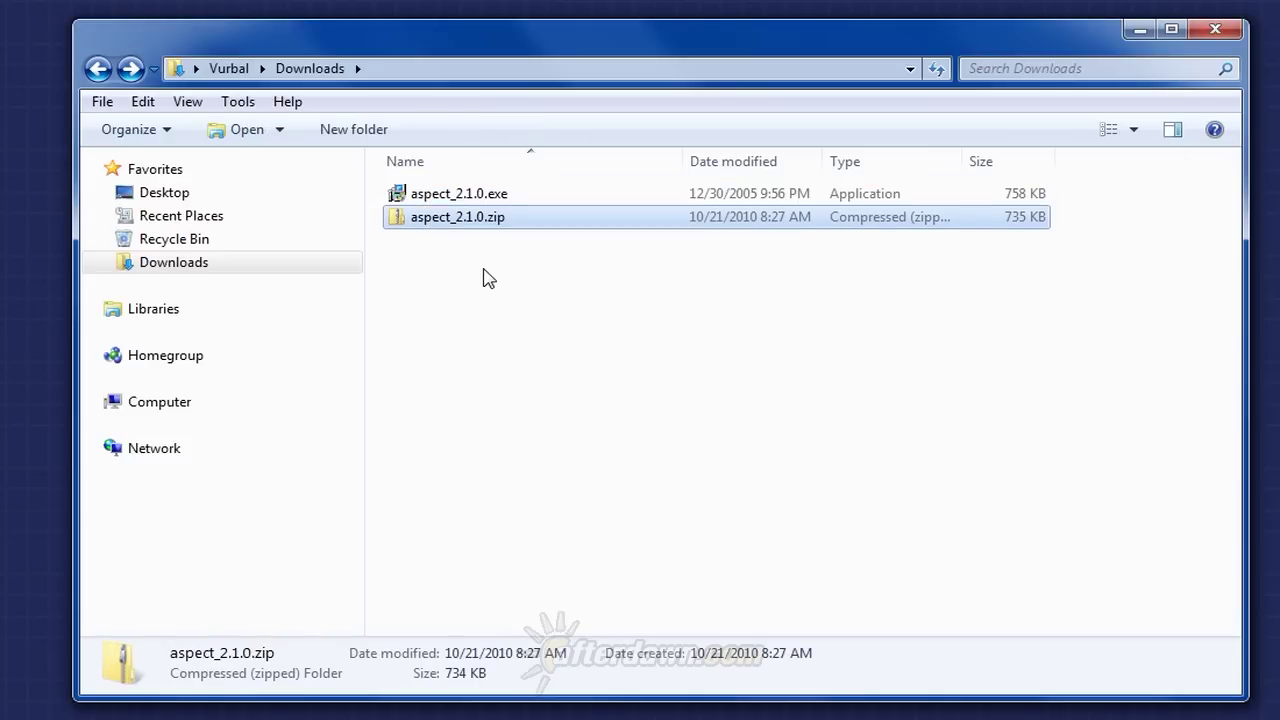
pyautogui.press('Up')
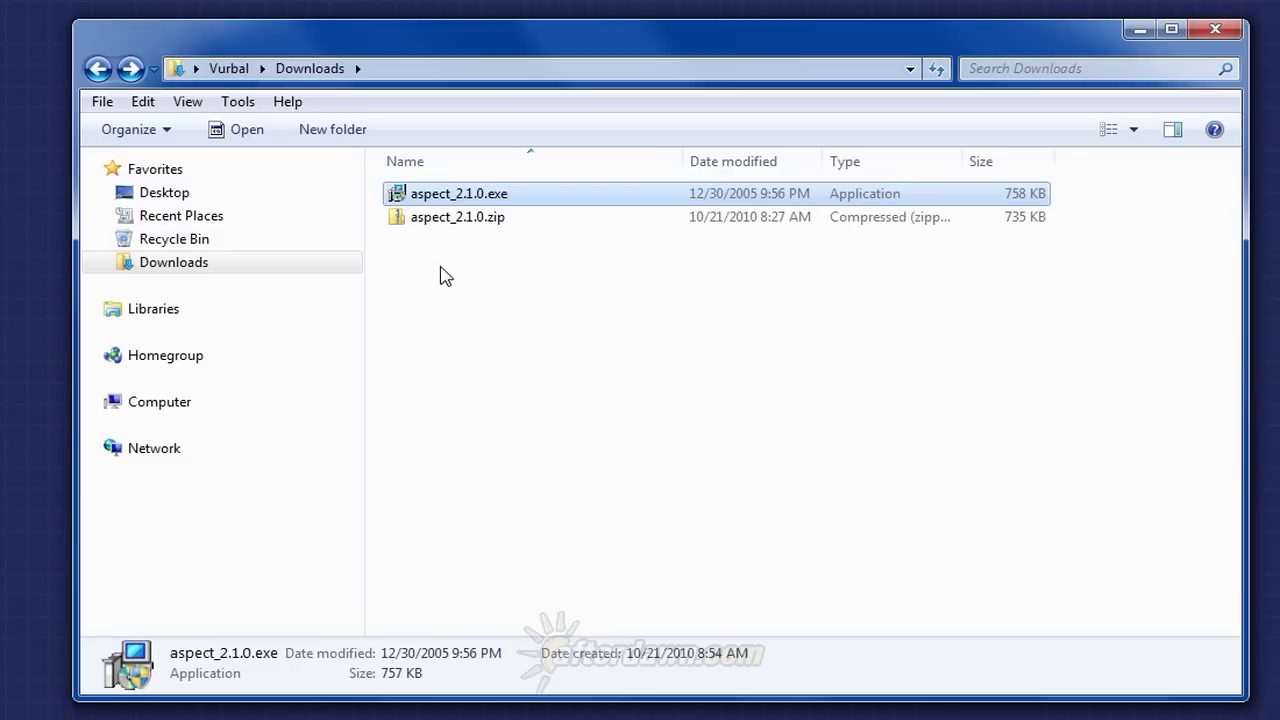
# Step: Start the Aspect installer and set the install location to C:\Multimedia Tools (x86)\Aspect2
pyautogui.doubleClick(447, 197)
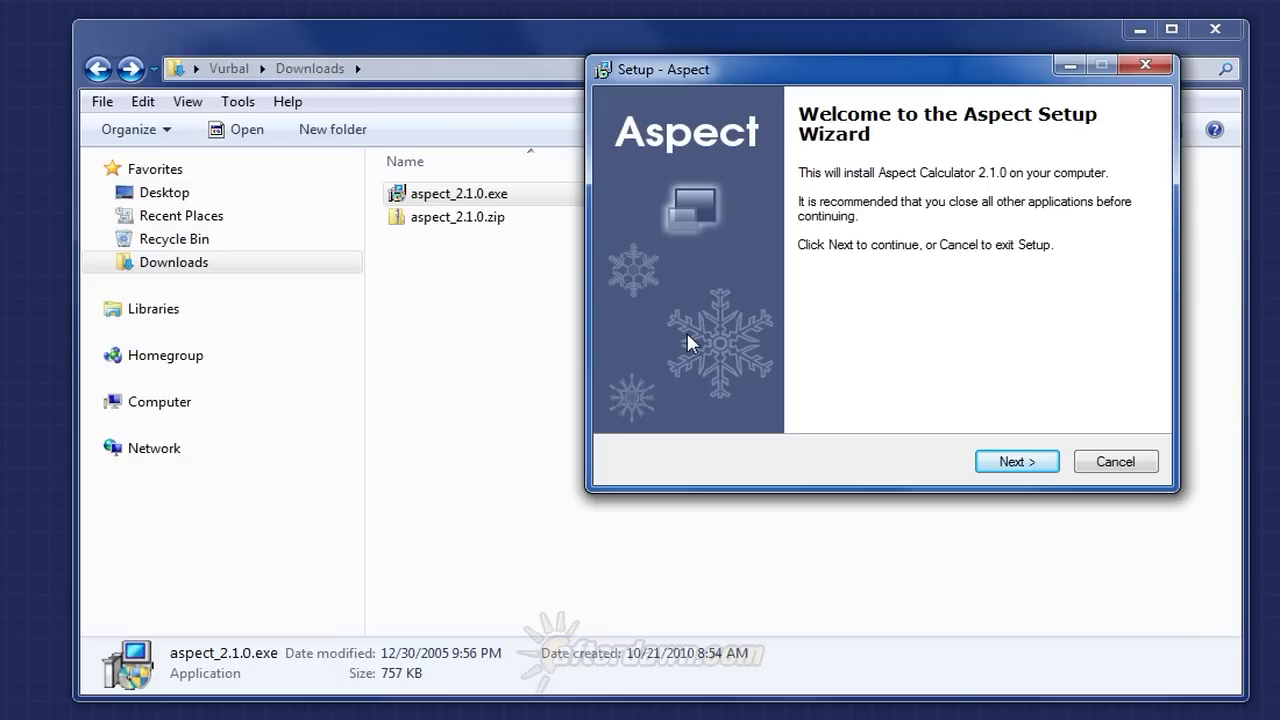
pyautogui.click(1010, 461)
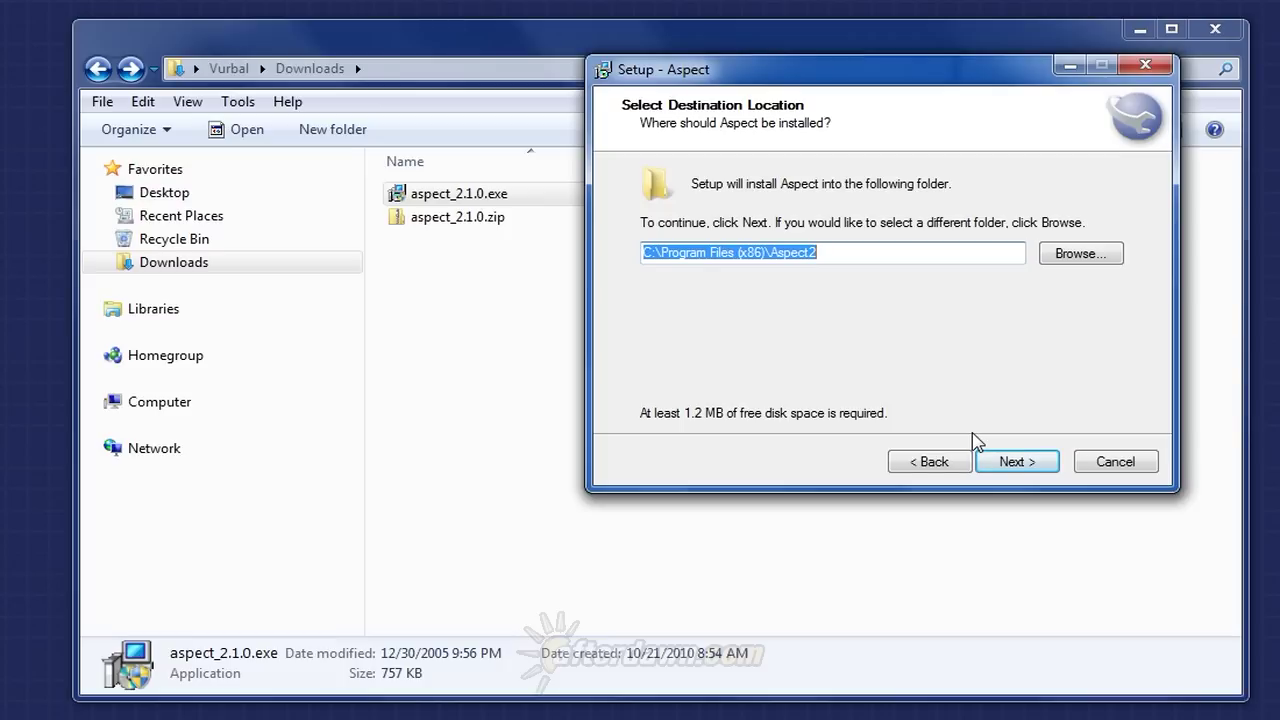
pyautogui.click(1074, 258)
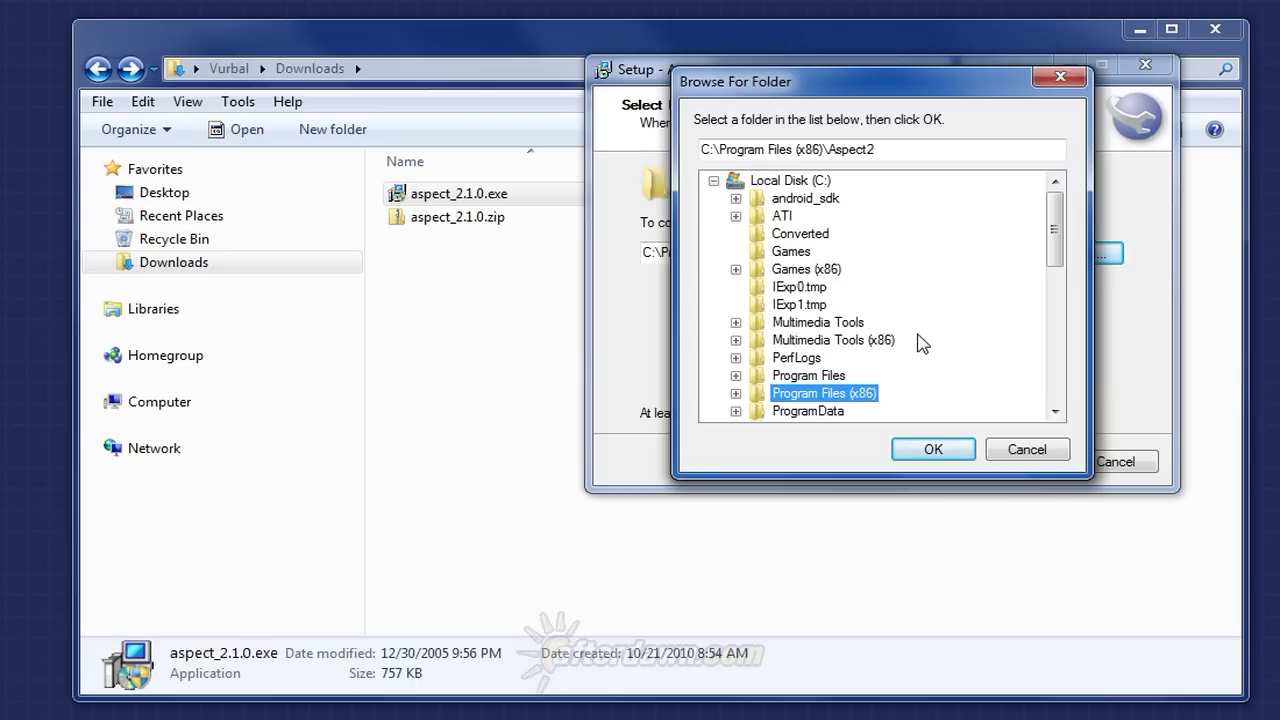
pyautogui.doubleClick(868, 345)
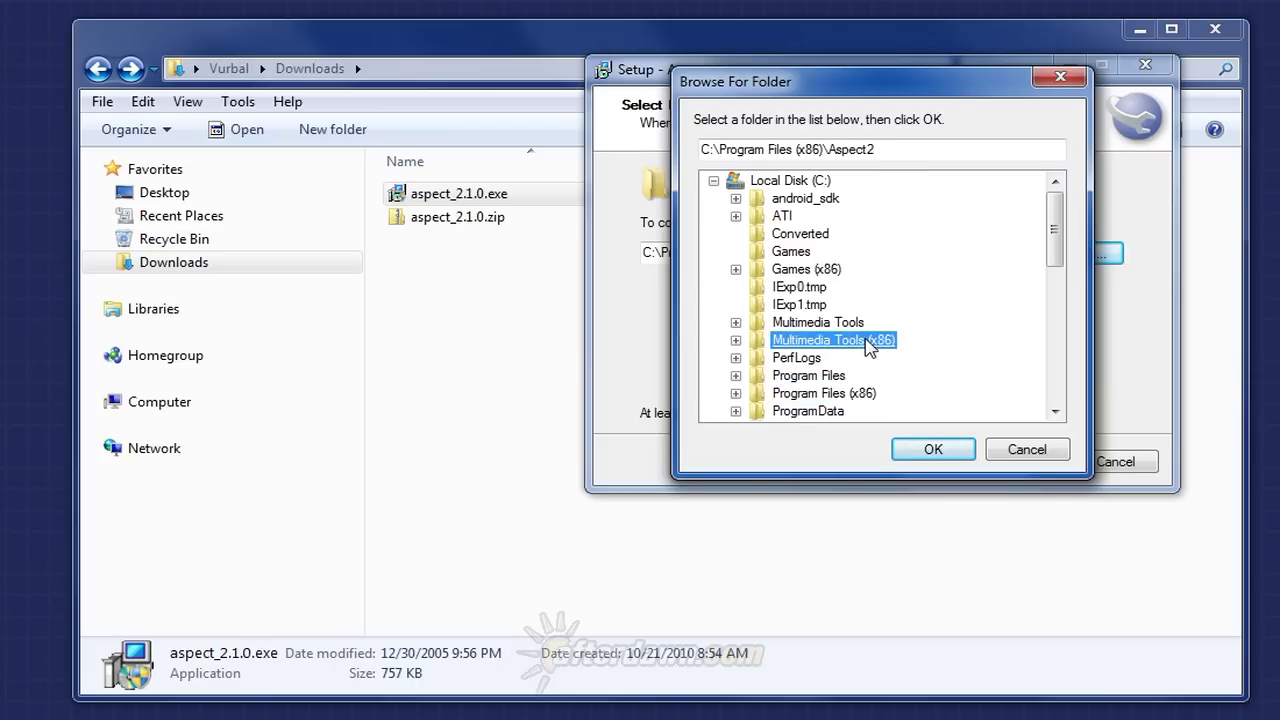
pyautogui.click(928, 450)
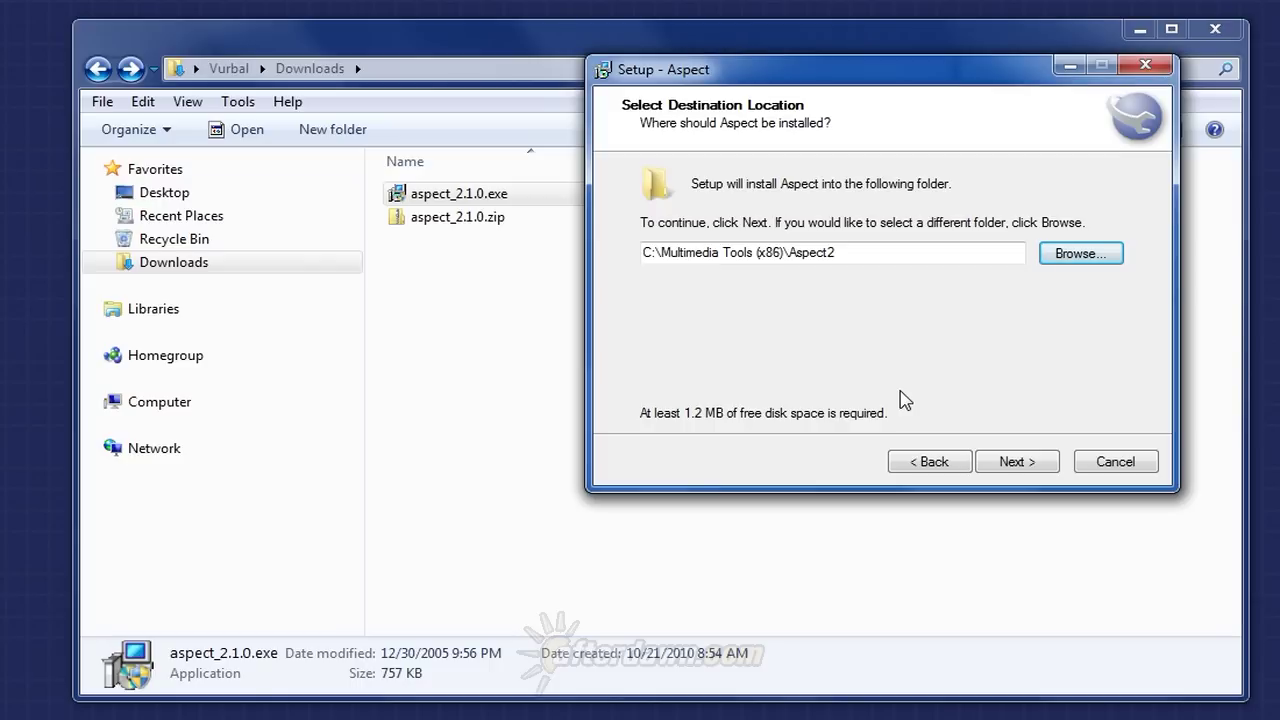
pyautogui.click(988, 465)
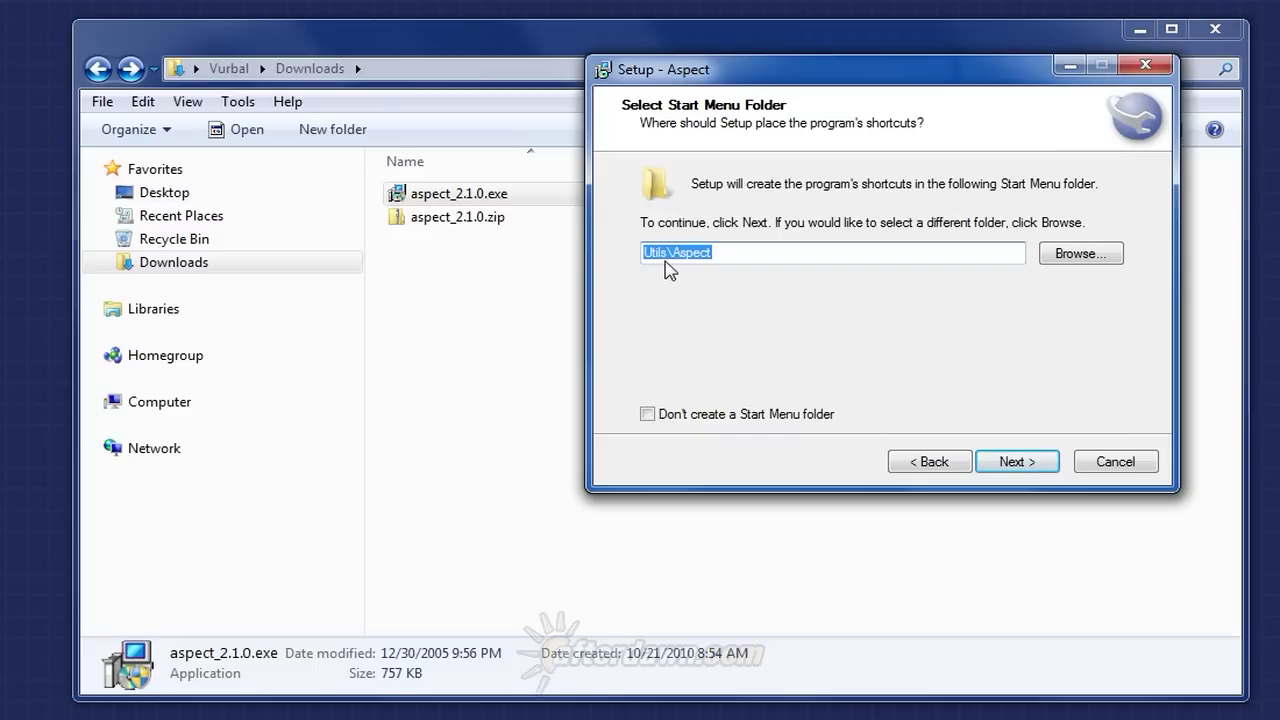
# Step: Shorten the Start Menu folder to 'Aspect', enable a desktop icon, and install
pyautogui.moveTo(673, 257); pyautogui.dragTo(632, 262)
pyautogui.press('Delete')
pyautogui.click(1004, 466)
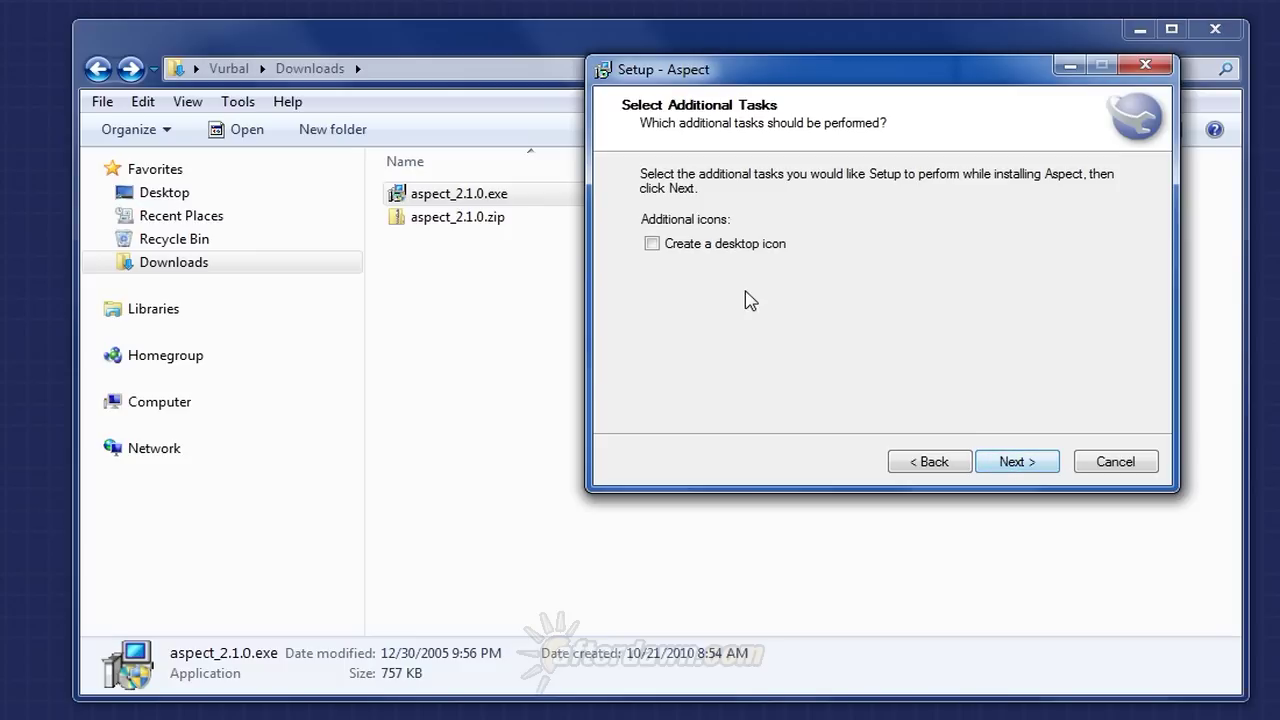
pyautogui.click(653, 246)
pyautogui.click(1006, 467)
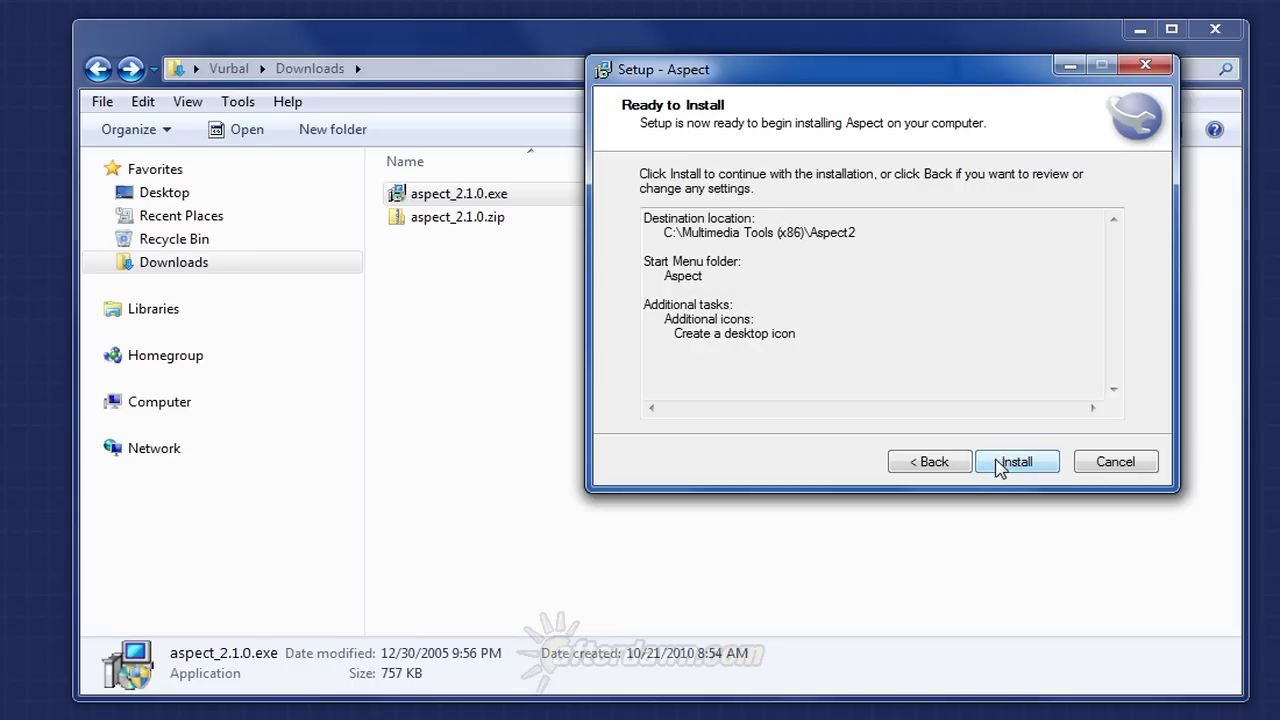
pyautogui.click(1006, 466)
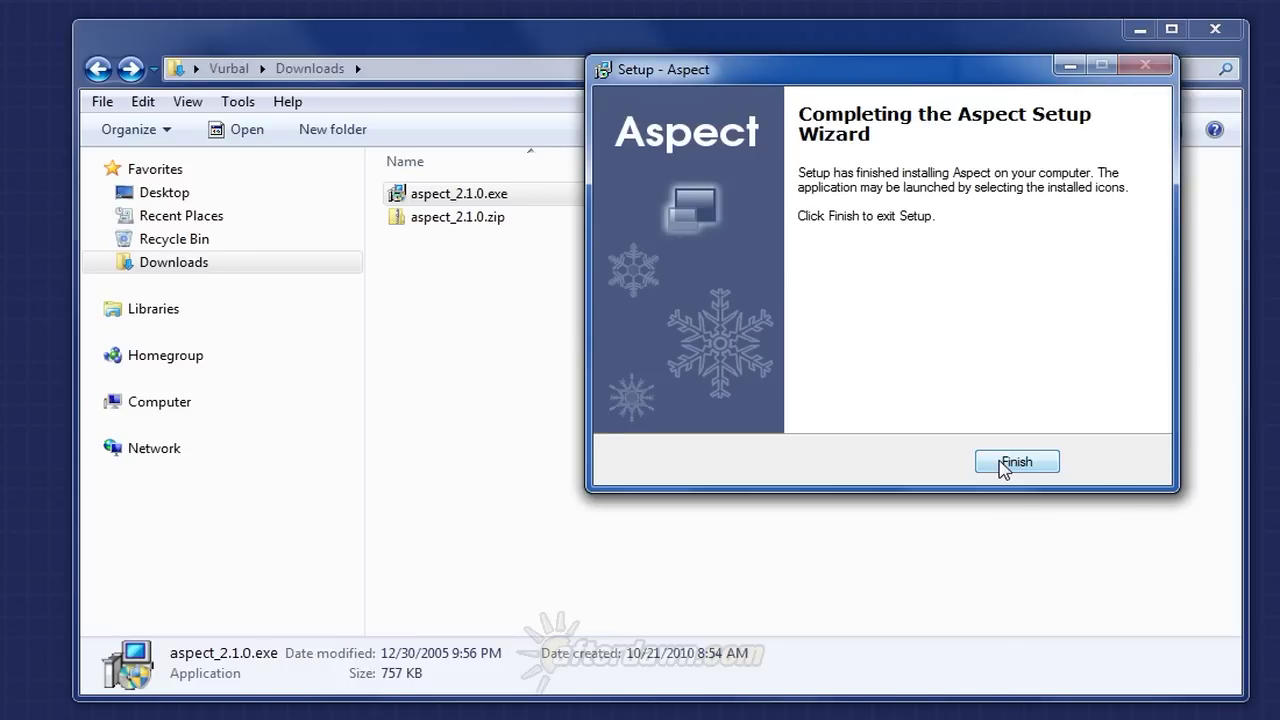
# Step: Close the finished Aspect setup wizard
pyautogui.click(1005, 464)
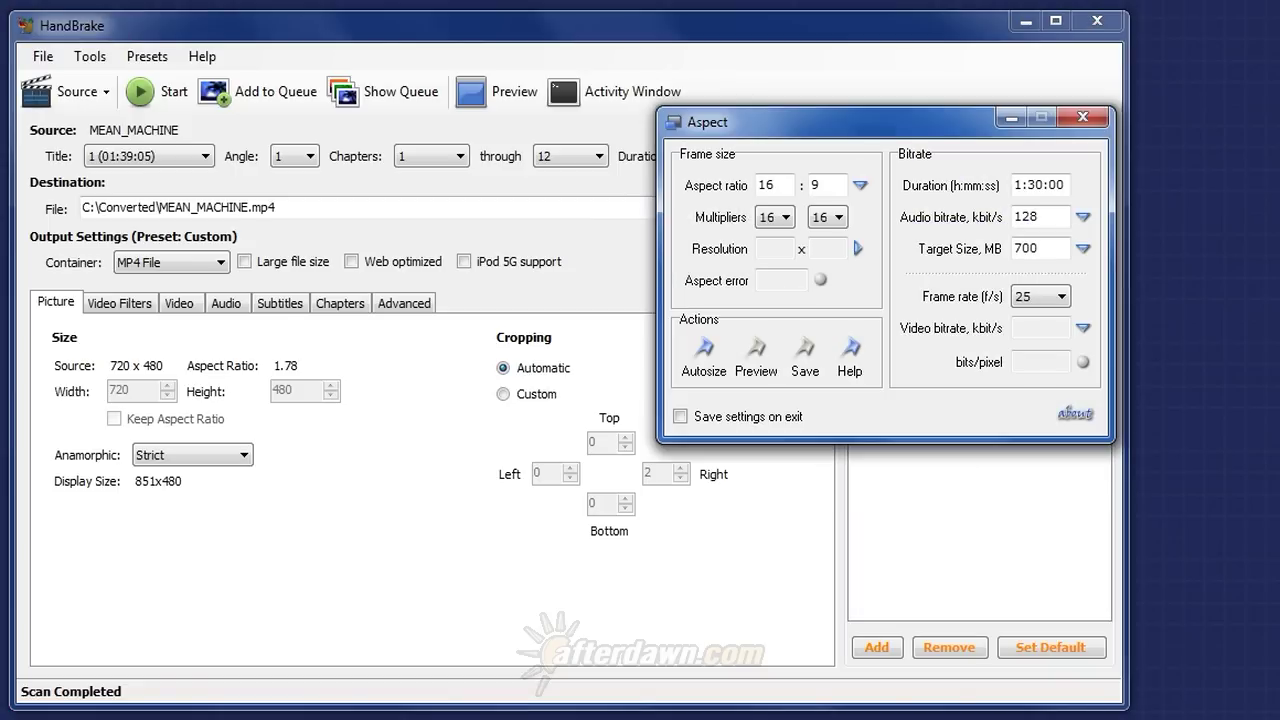
# Step: In Aspect's Advanced calculator, set resolution 720 x 480, source 1.78:1, and right crop X2 to 2
pyautogui.click(859, 188)
pyautogui.click(892, 301)
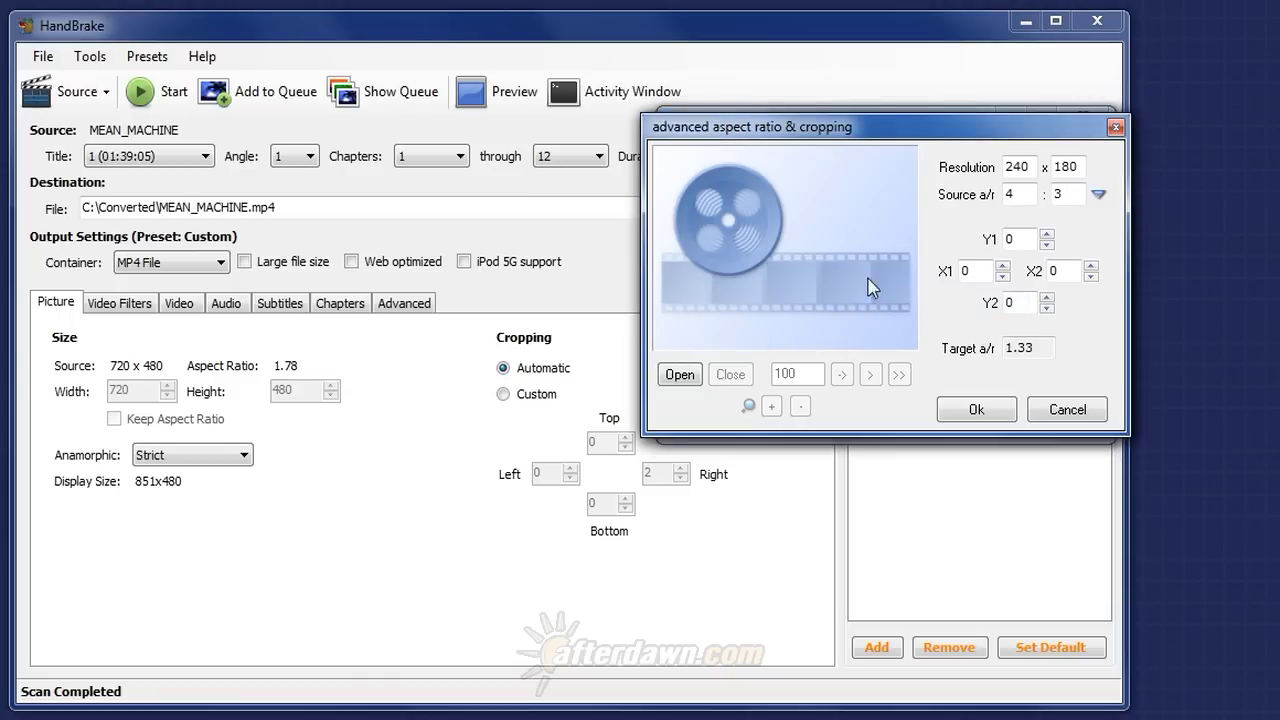
pyautogui.doubleClick(1014, 167)
pyautogui.write('720')
pyautogui.doubleClick(1065, 167)
pyautogui.write('480')
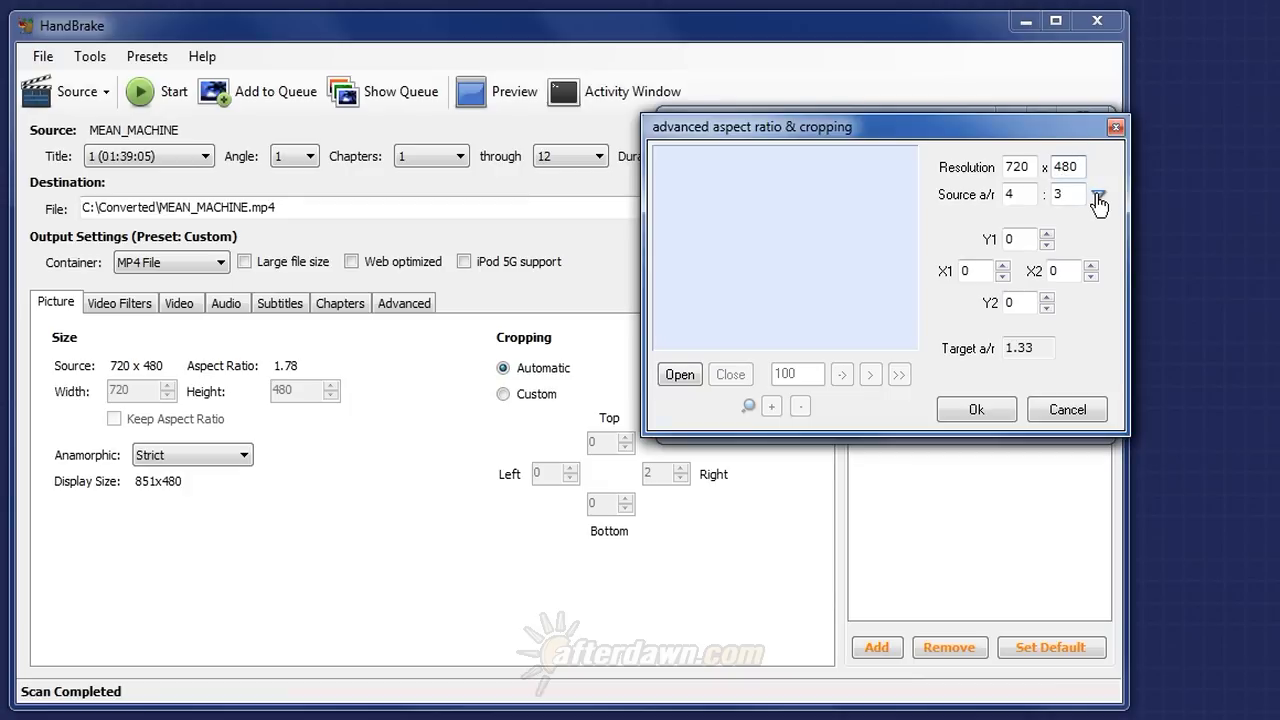
pyautogui.click(1099, 197)
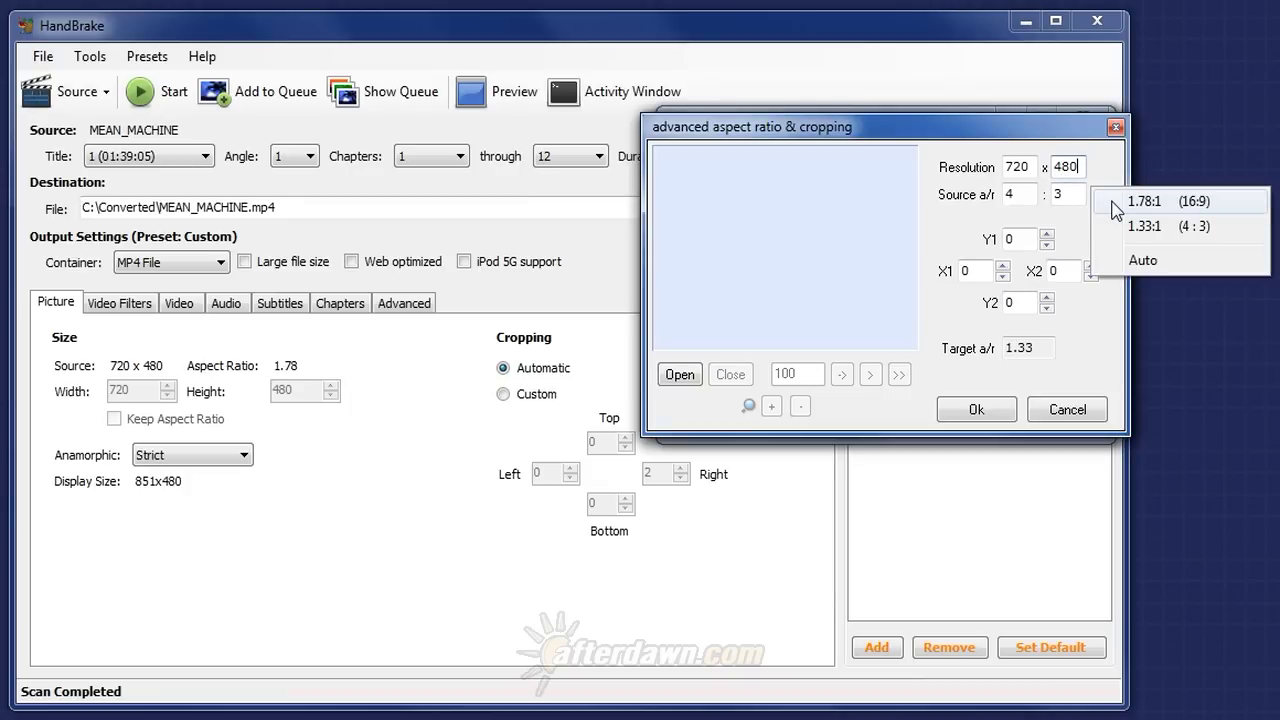
pyautogui.click(1117, 203)
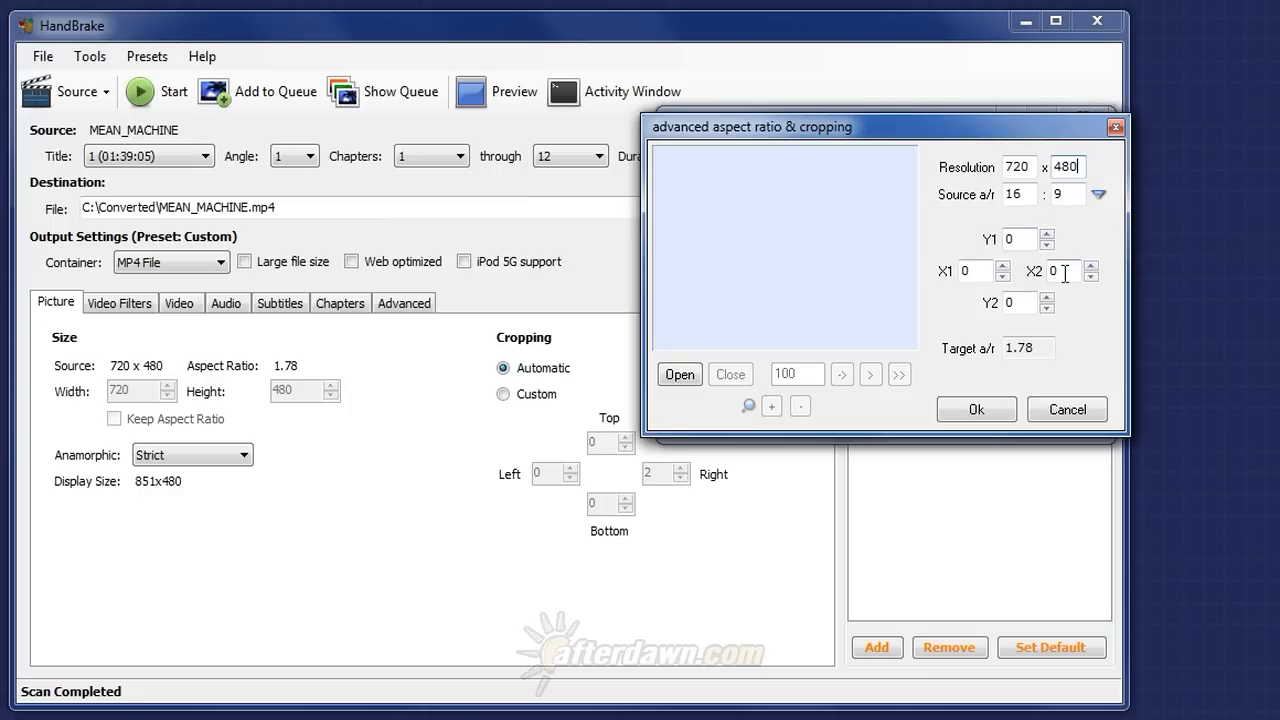
pyautogui.moveTo(1064, 271); pyautogui.dragTo(1039, 274)
pyautogui.write('2')
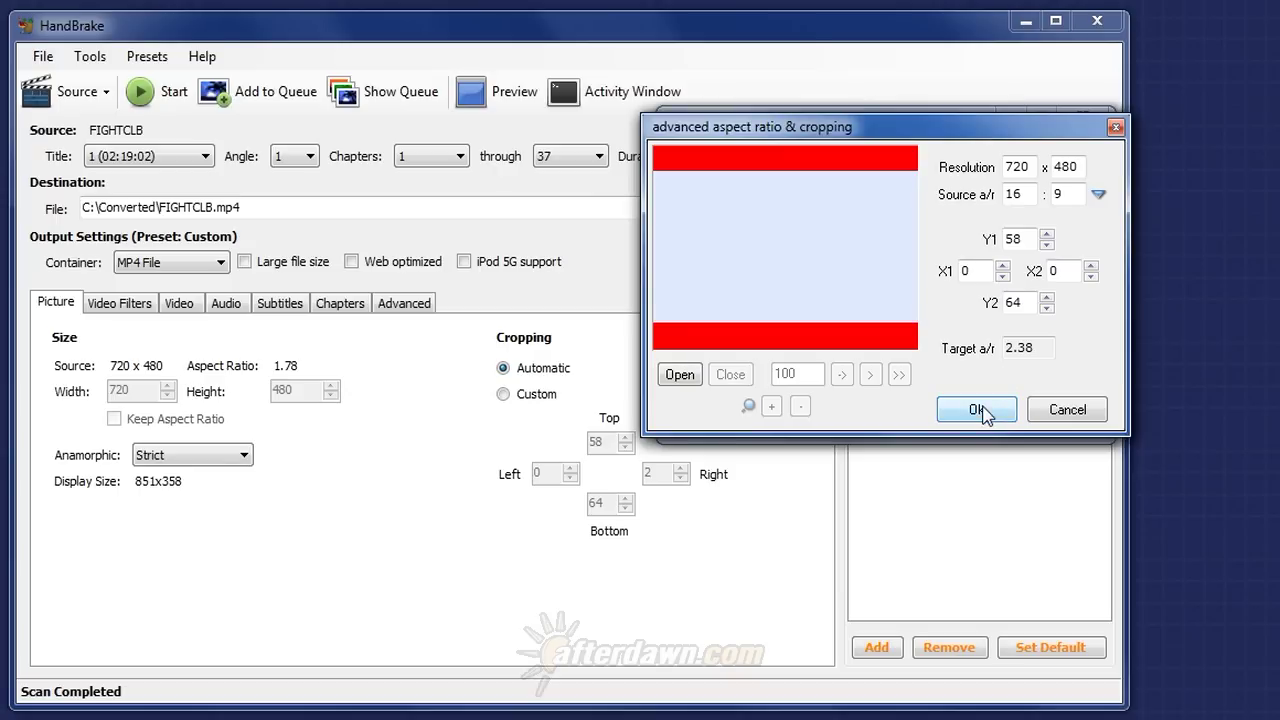
# Step: Confirm the 2.38:1 ratio with Ok and close the Aspect window
pyautogui.click(978, 410)
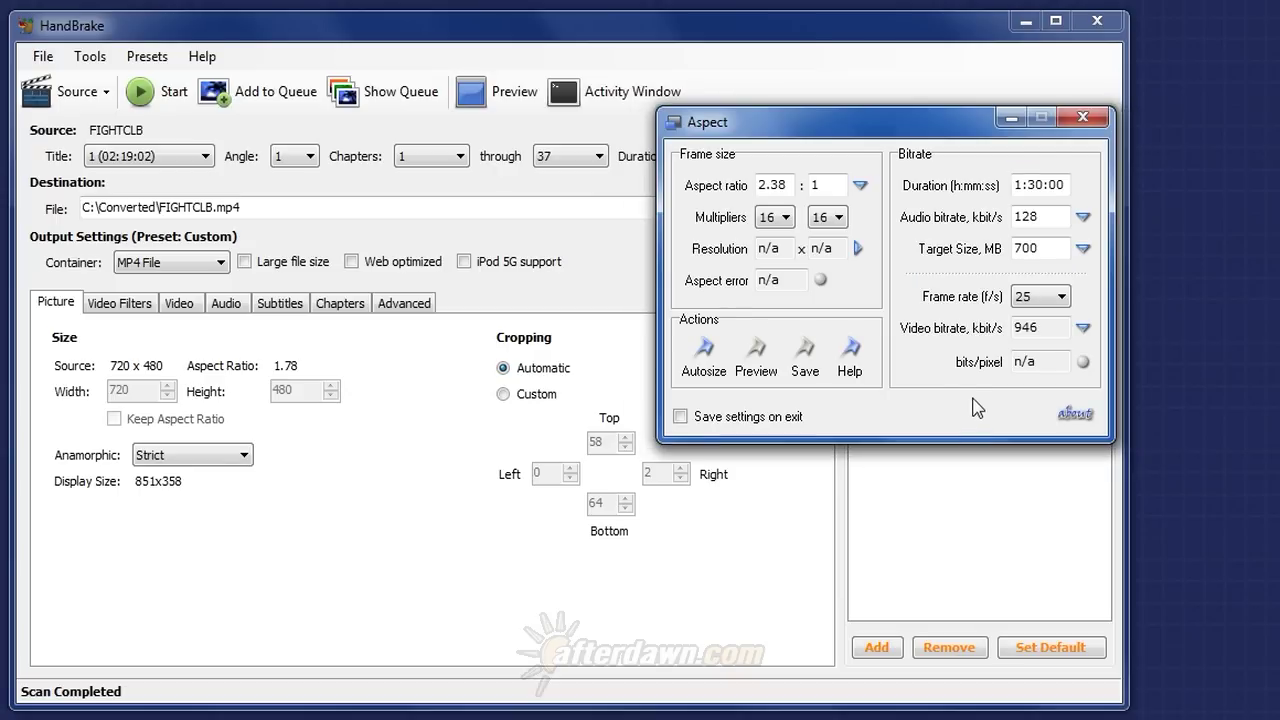
pyautogui.click(1084, 121)
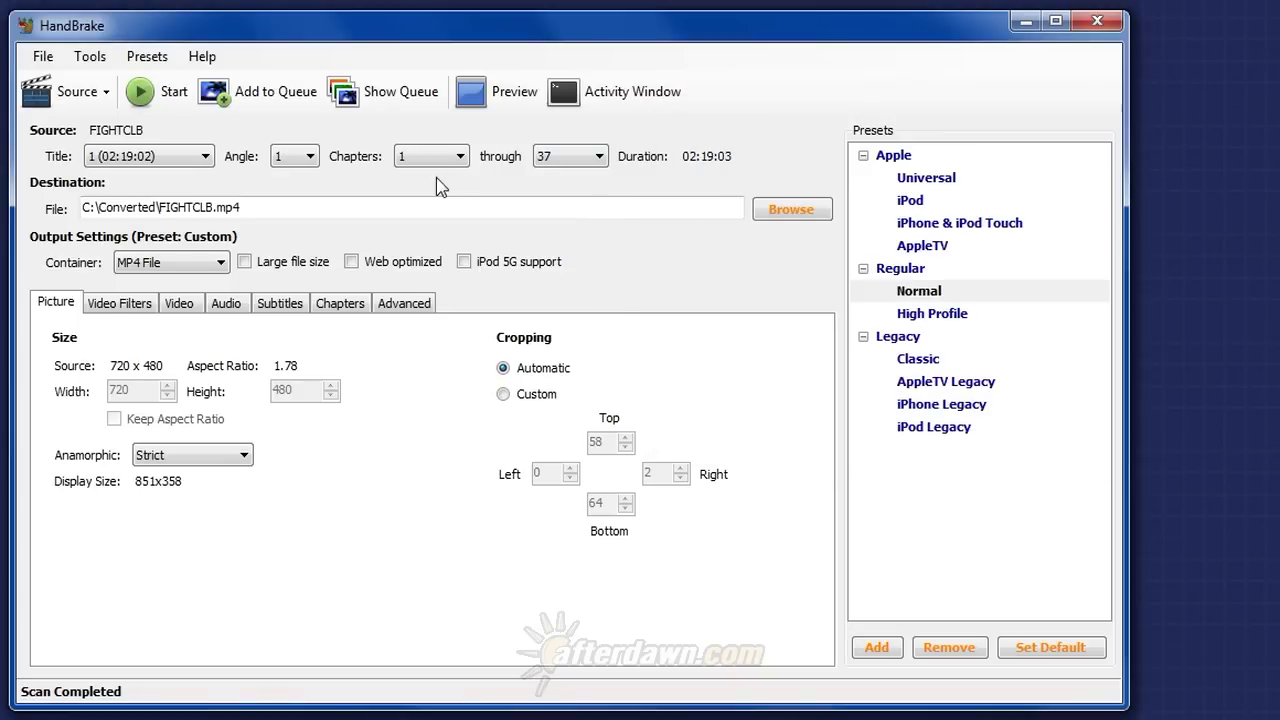